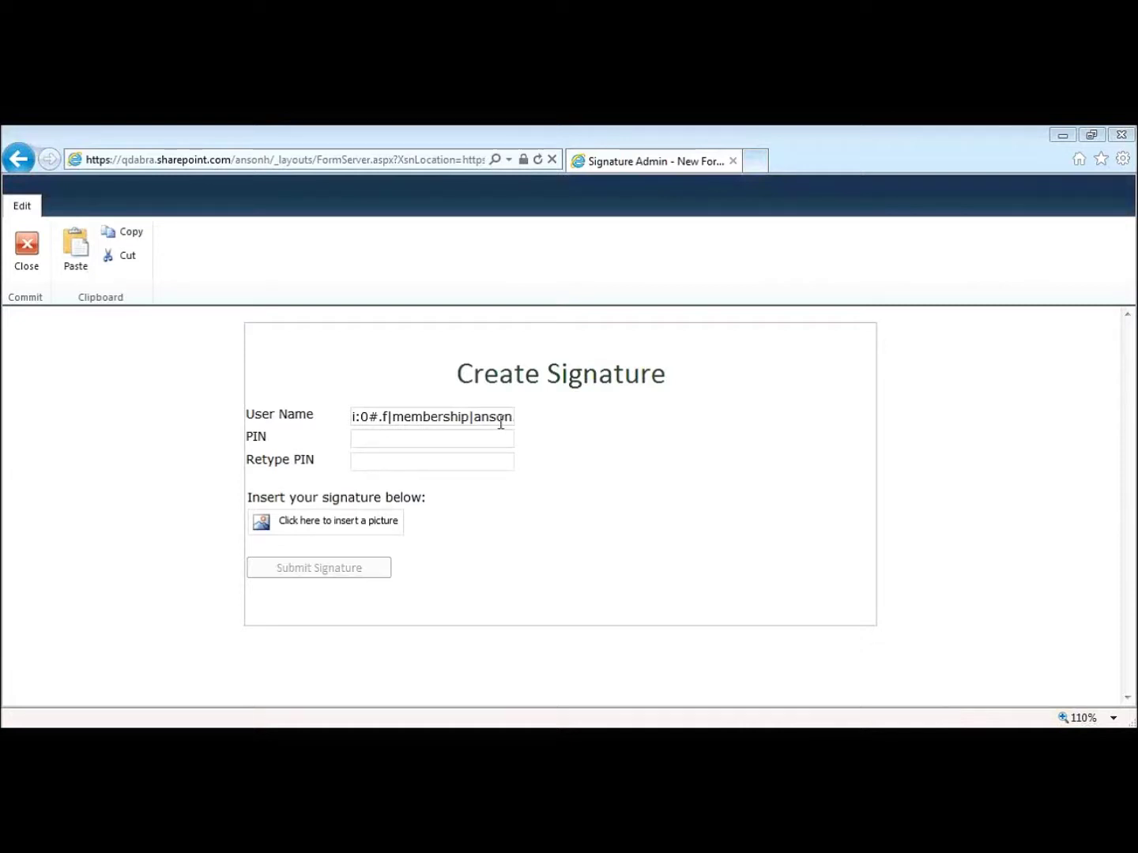
- Click into the prefilled User Name field, then move to the PIN field of Create Signature
{"action": "left_click", "coordinate": [498, 419]}
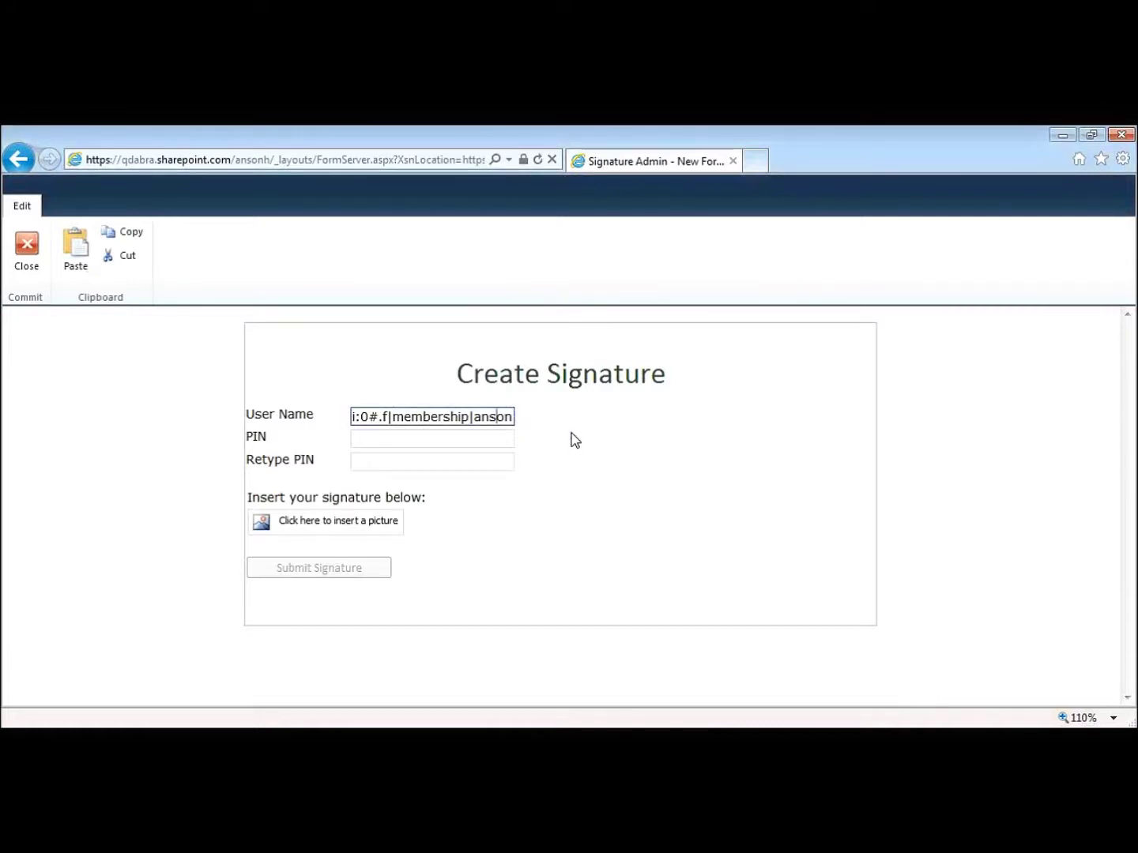
{"action": "left_click", "coordinate": [503, 440]}
- Enter the new PIN and retype it in the confirmation field
{"action": "type", "text": "12"}
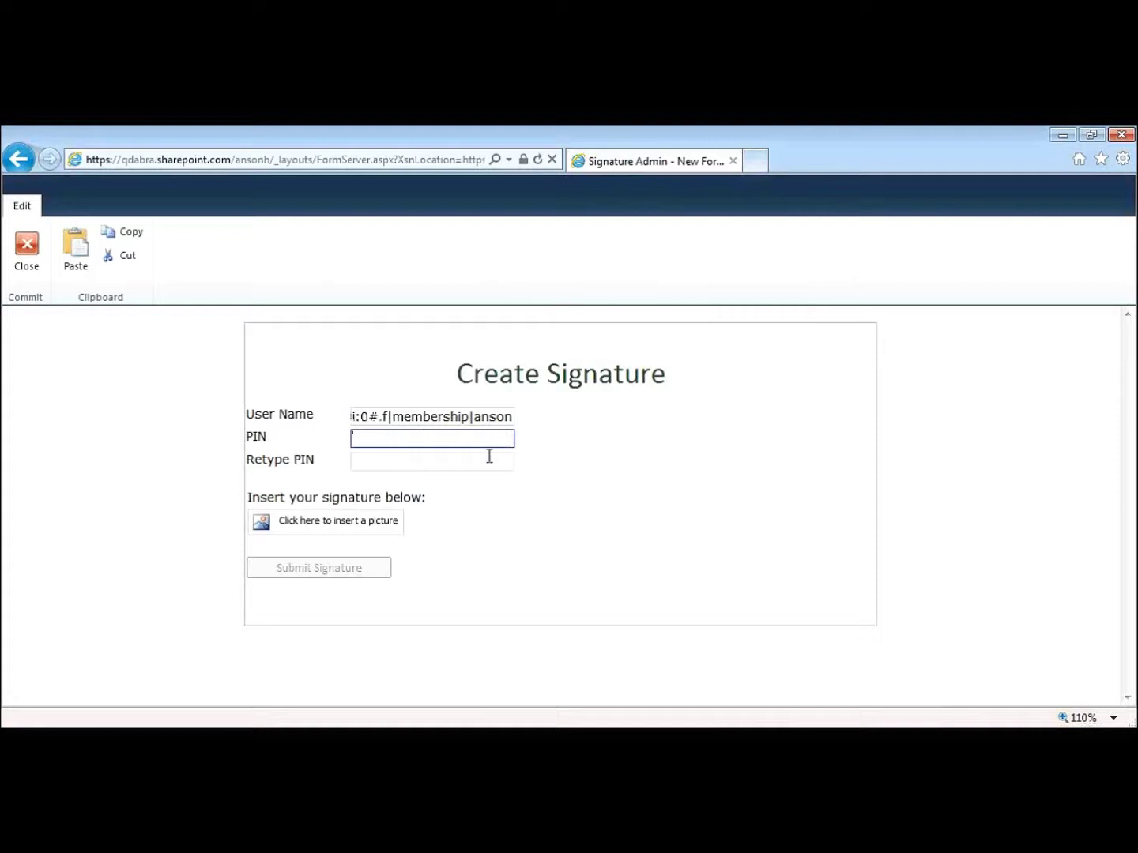
{"action": "left_click", "coordinate": [506, 460]}
{"action": "type", "text": "12"}
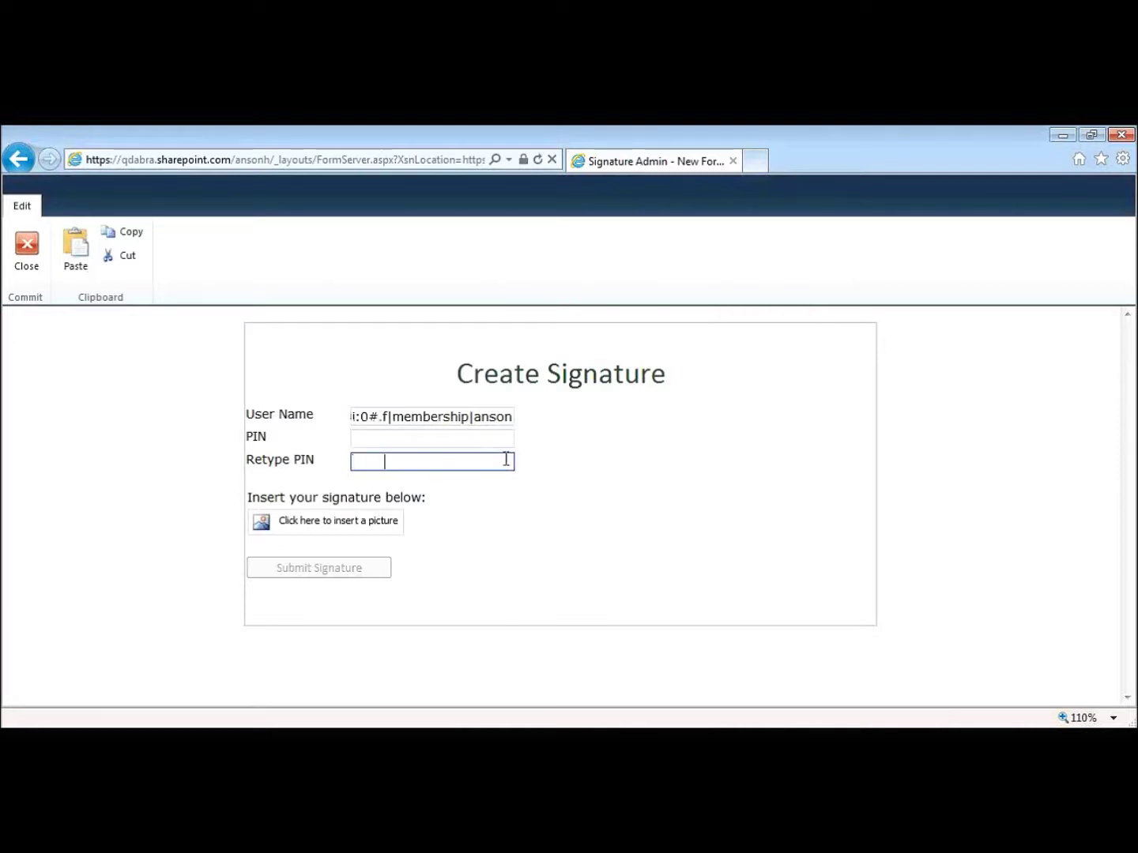
{"action": "left_click", "coordinate": [455, 539]}
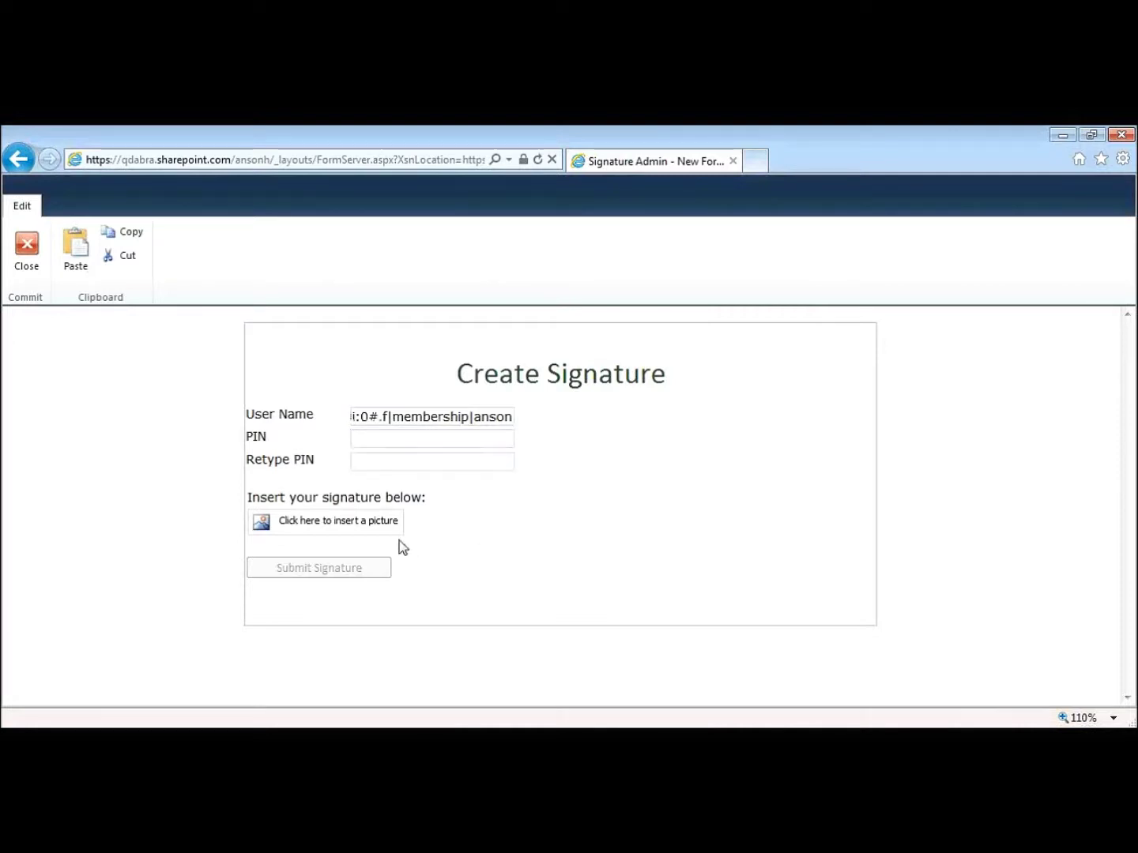
- Attach the signature image anson_signature.png and submit the new signature
{"action": "left_click", "coordinate": [395, 534]}
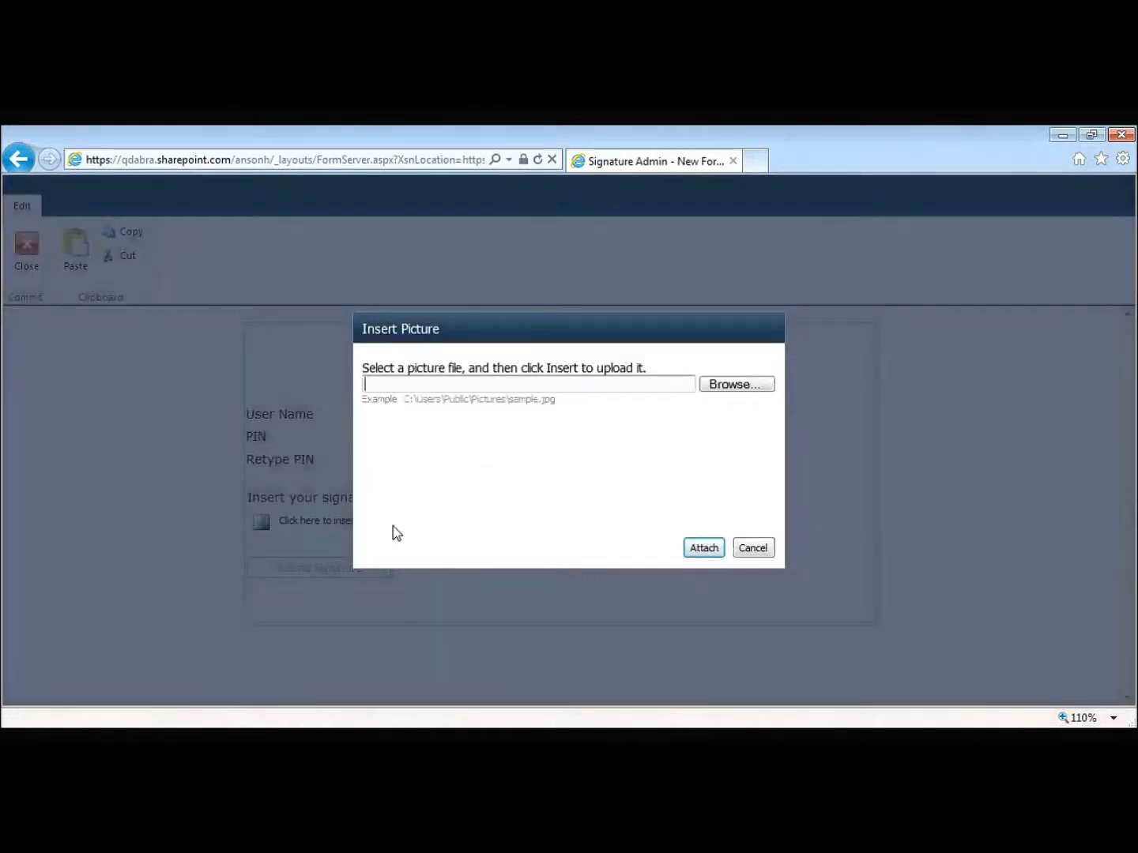
{"action": "left_click", "coordinate": [752, 384]}
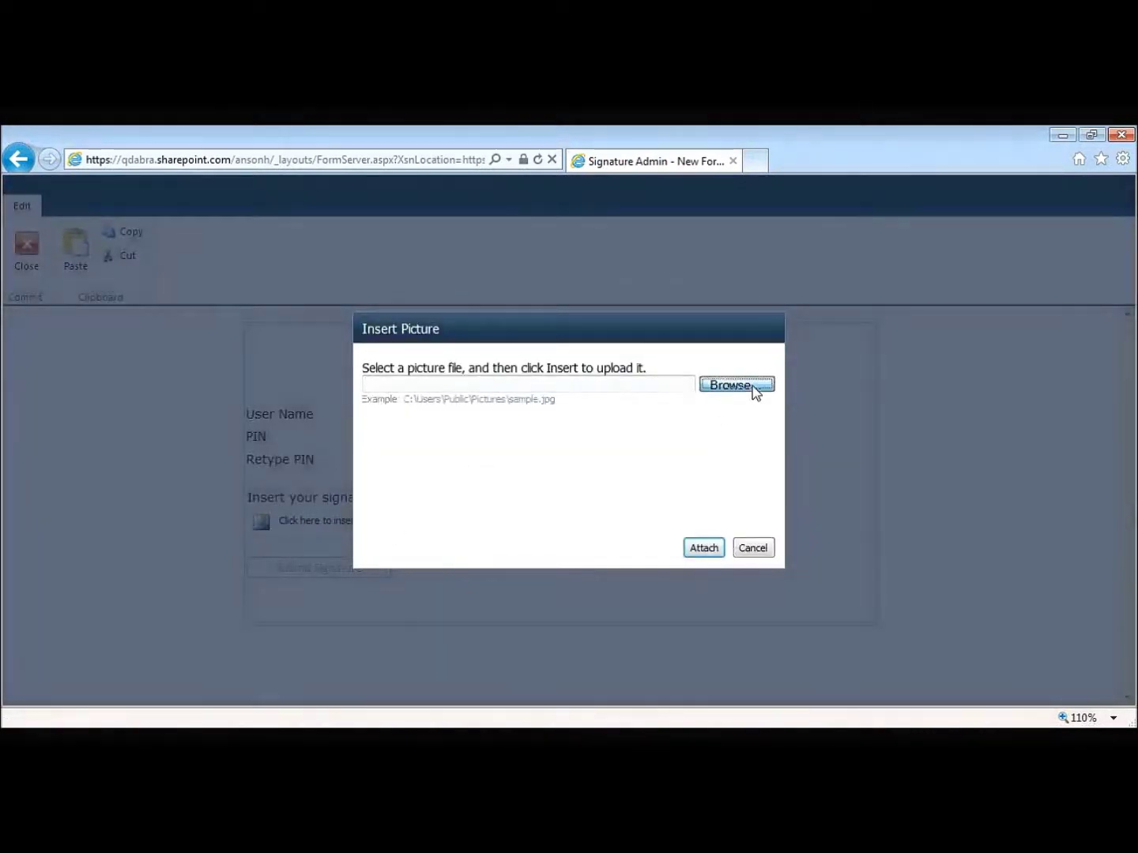
{"action": "key", "text": "Return"}
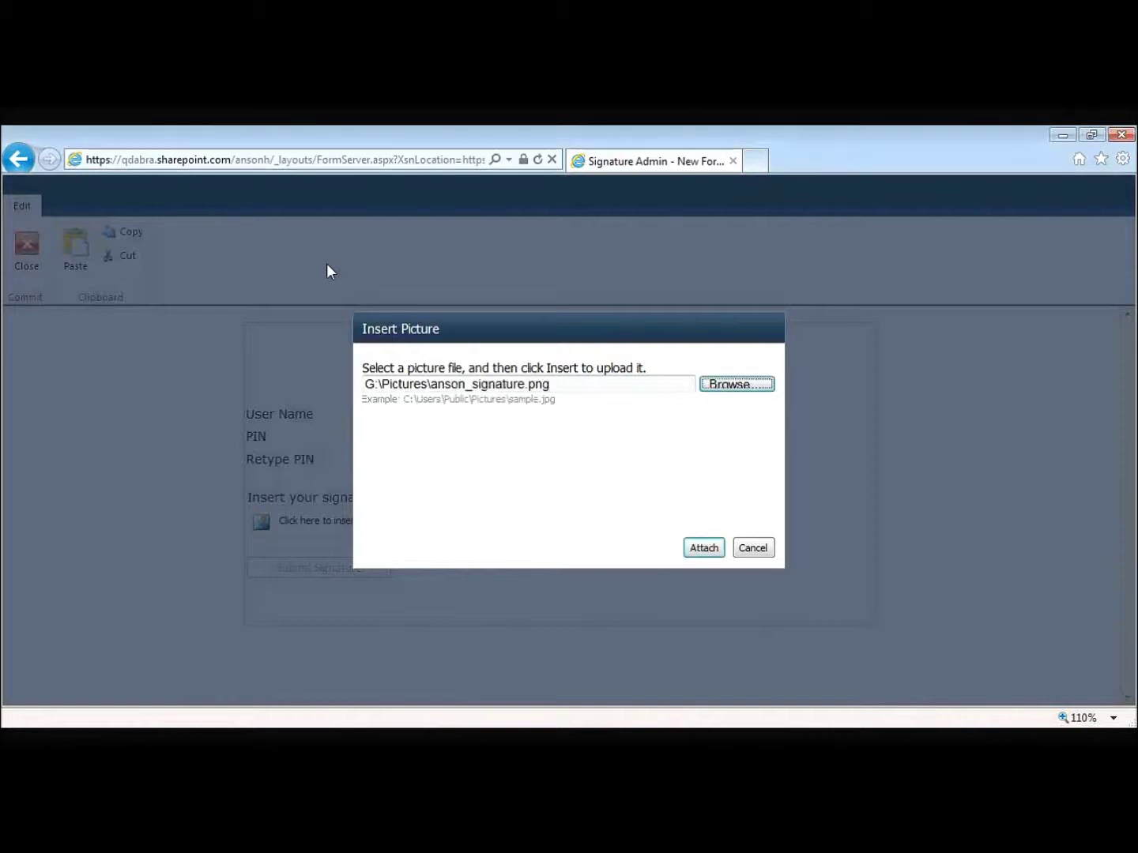
{"action": "left_click", "coordinate": [702, 549]}
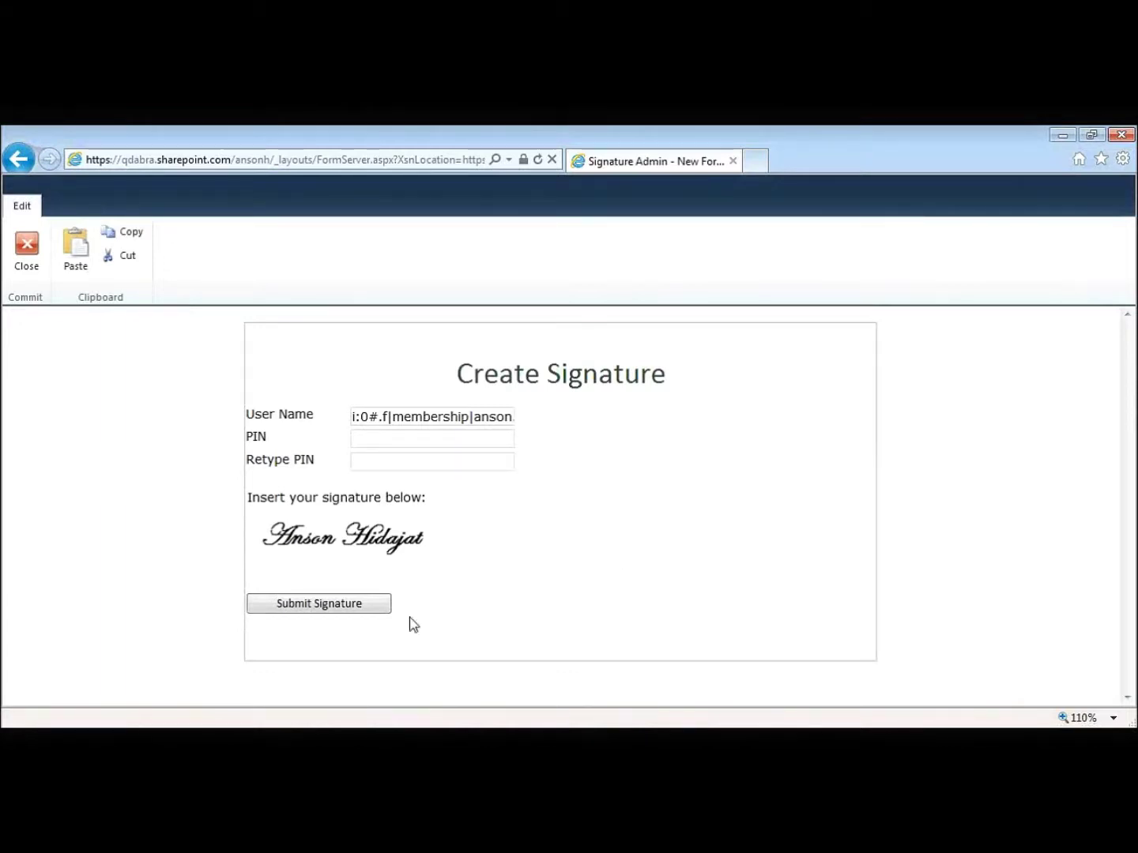
{"action": "left_click", "coordinate": [380, 612]}
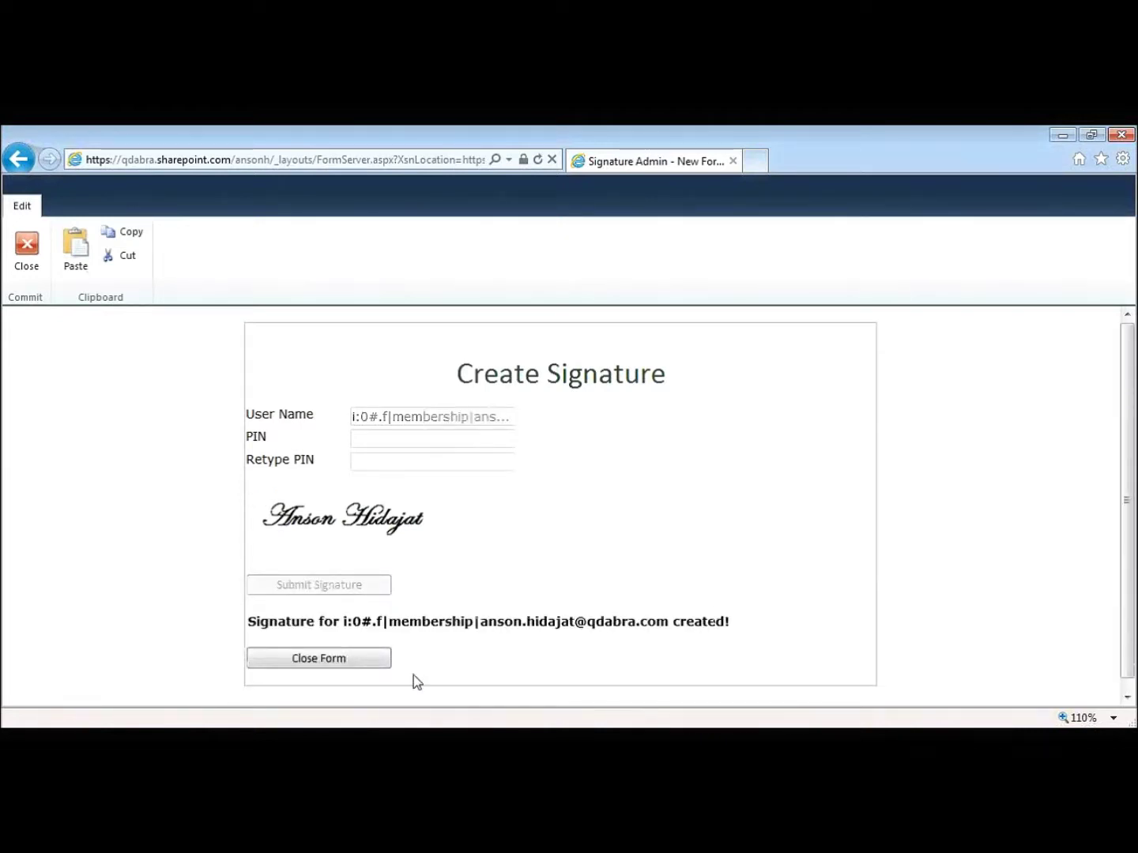
- Close the completed signature form to return to the Signature Admin library
{"action": "left_click", "coordinate": [379, 664]}
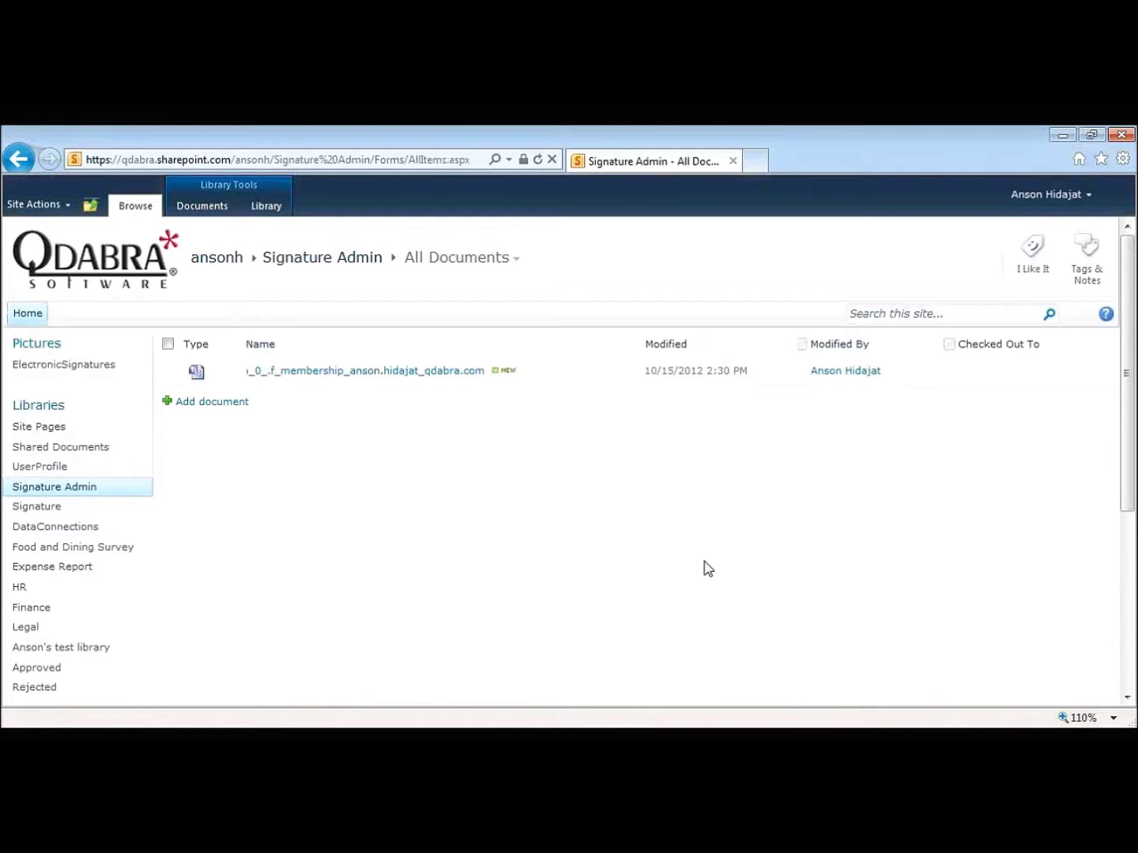
- Review the stored signature pictures and the PIN List entry, then open the Signature library
{"action": "left_click", "coordinate": [104, 368]}
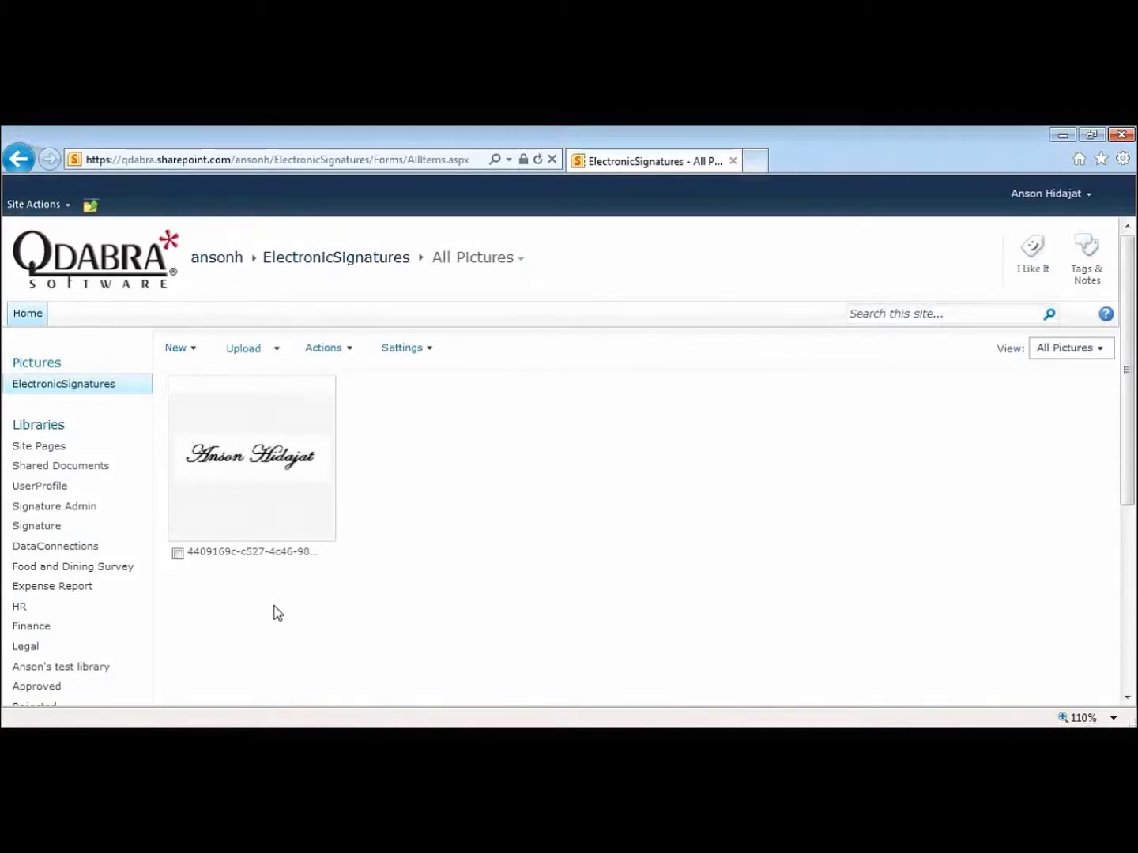
{"action": "scroll", "coordinate": [183, 628], "scroll_direction": "down", "scroll_amount": 1}
{"action": "scroll", "coordinate": [184, 628], "scroll_direction": "down", "scroll_amount": 5}
{"action": "left_click", "coordinate": [17, 613]}
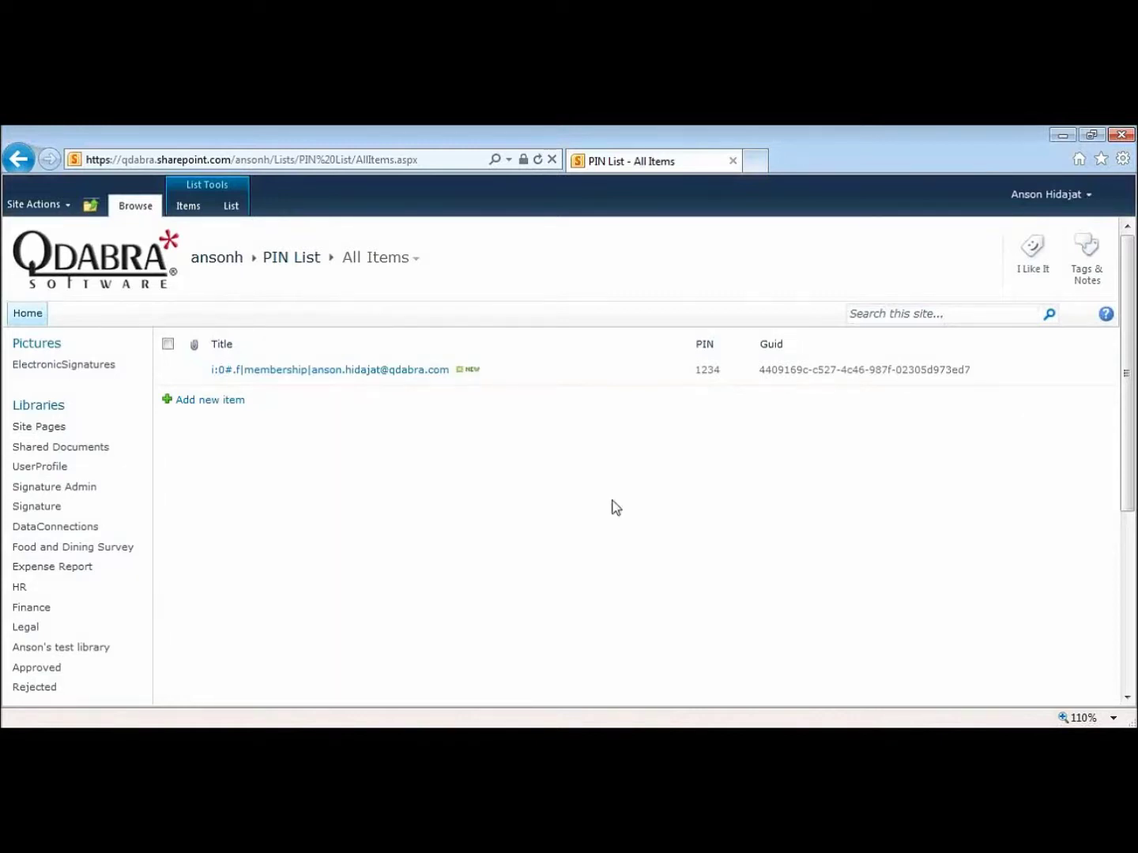
{"action": "left_click", "coordinate": [54, 507]}
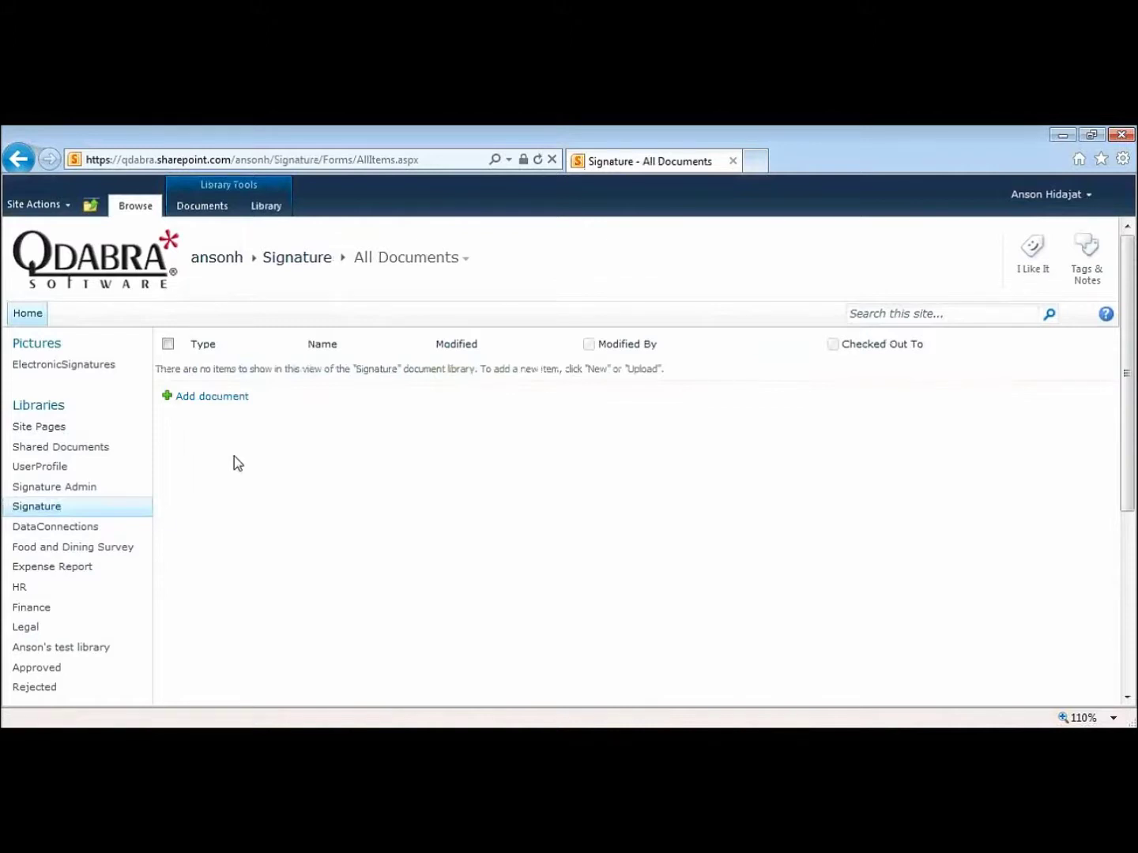
- Start a new Signature test form and sign it, re-entering the PIN after the invalid-PIN error
{"action": "left_click", "coordinate": [217, 398]}
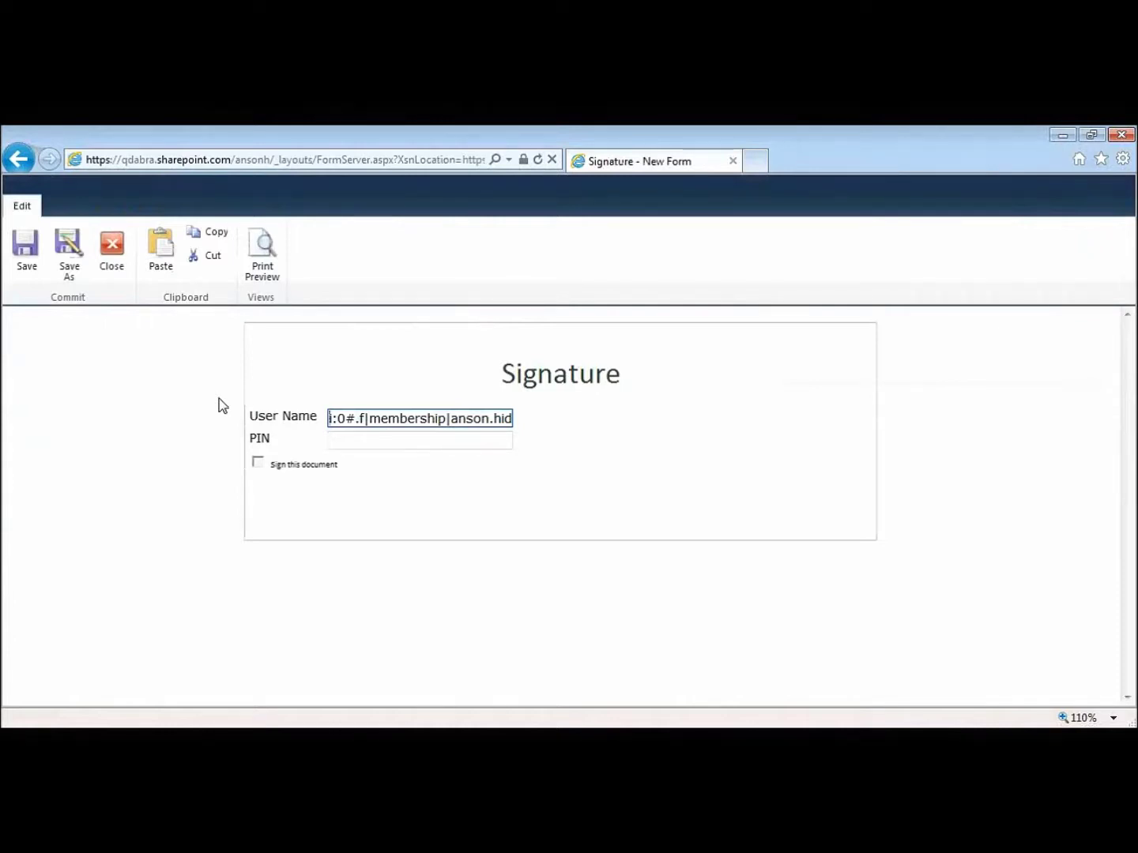
{"action": "left_click", "coordinate": [358, 442]}
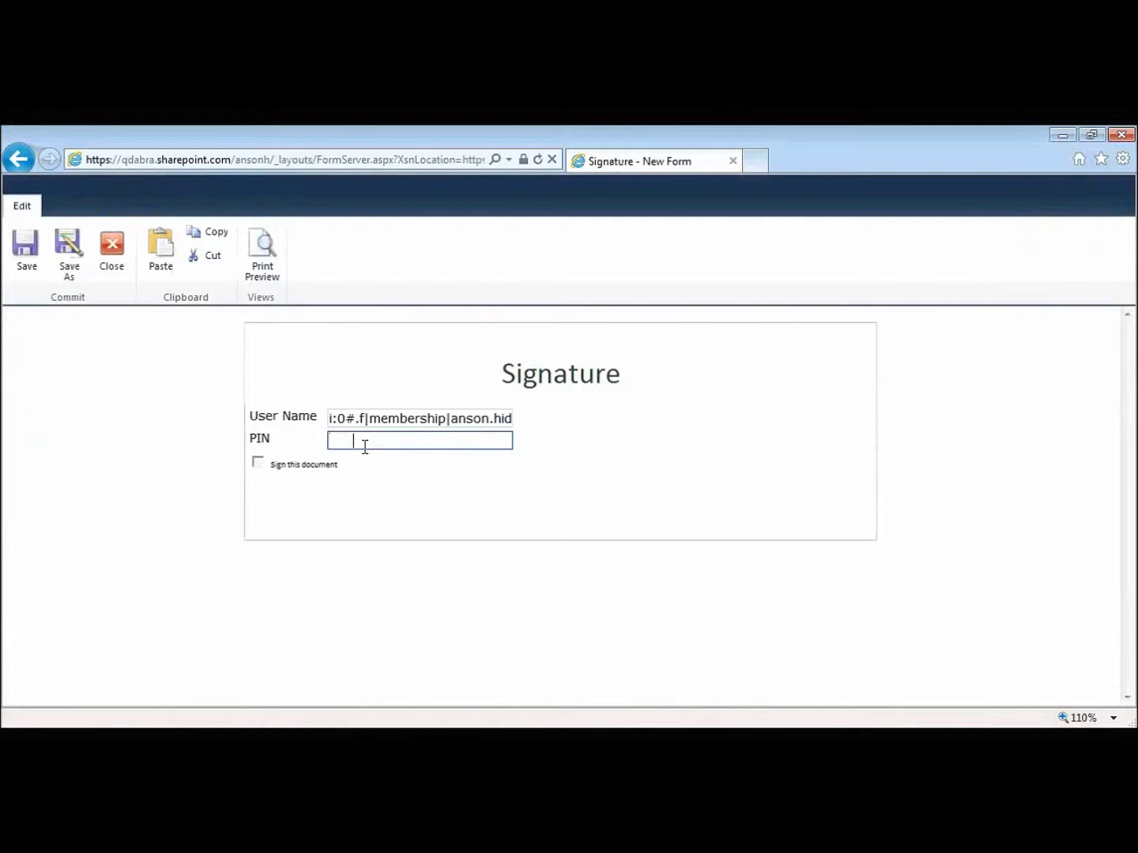
{"action": "left_click", "coordinate": [262, 466]}
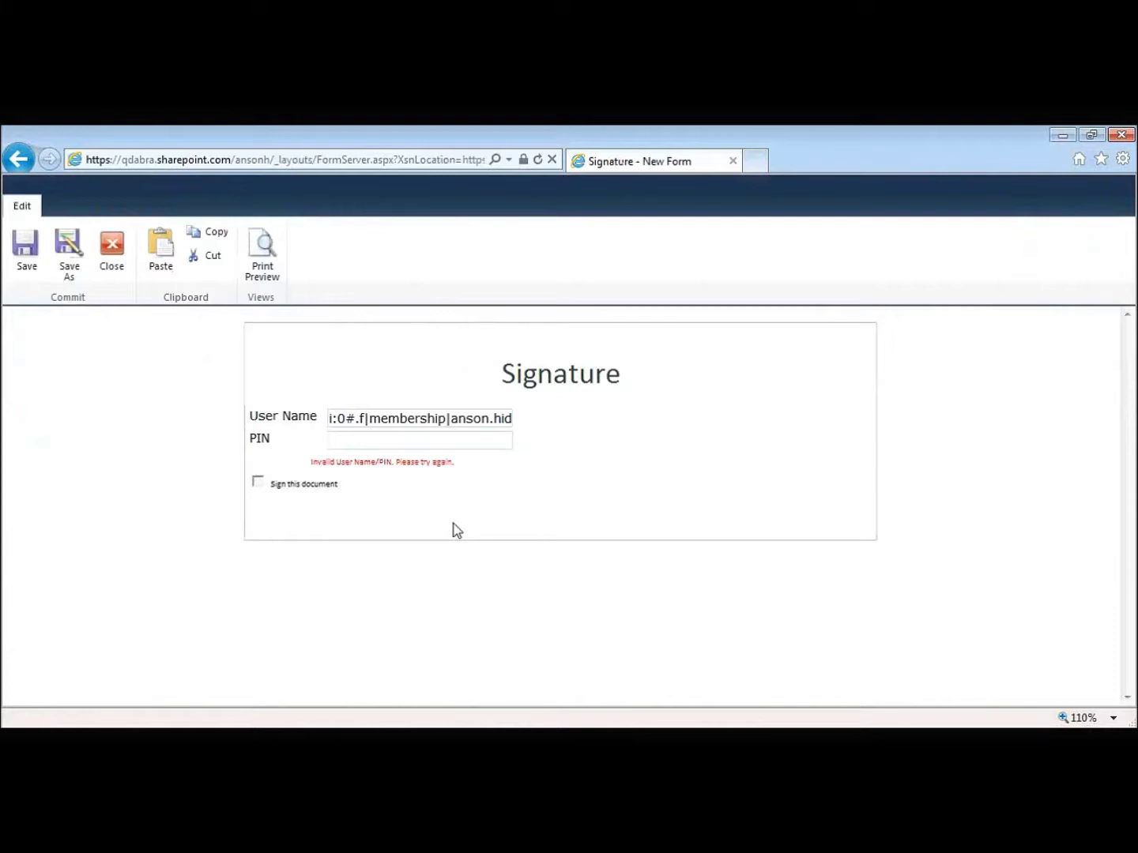
{"action": "left_click", "coordinate": [420, 439]}
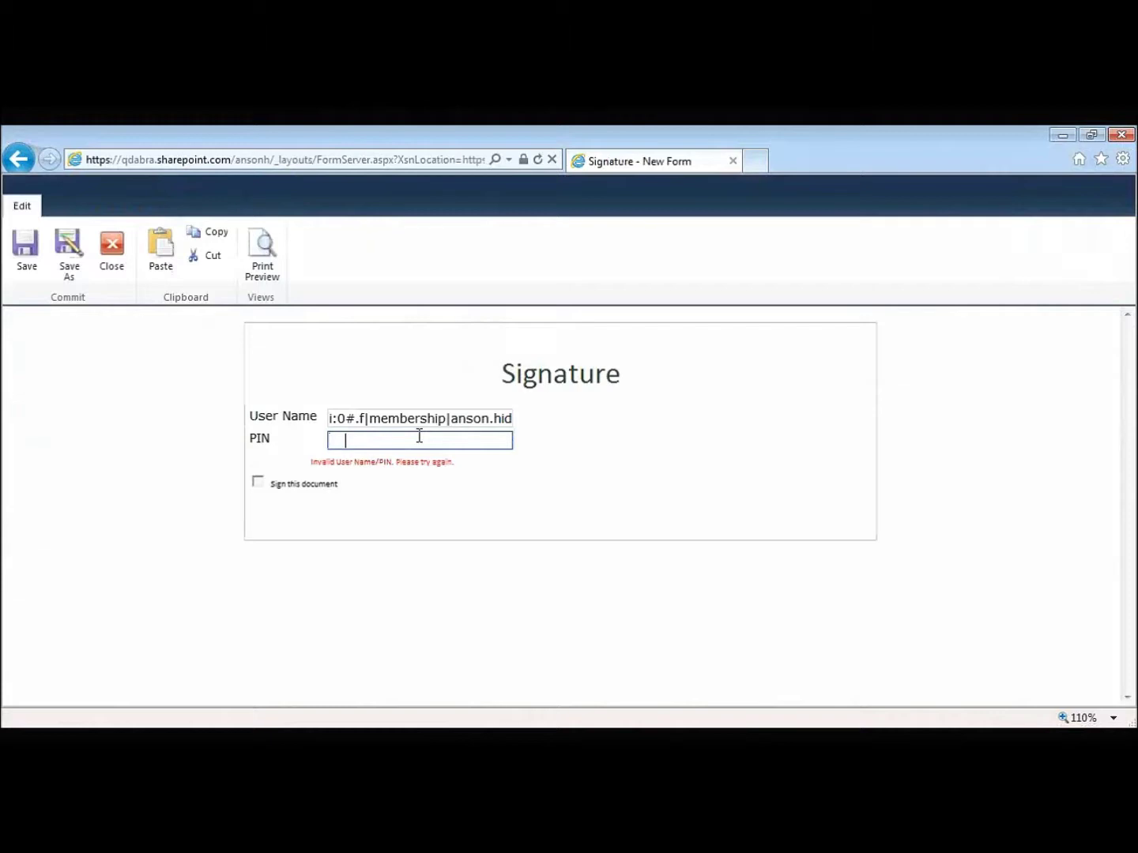
{"action": "left_click", "coordinate": [259, 483]}
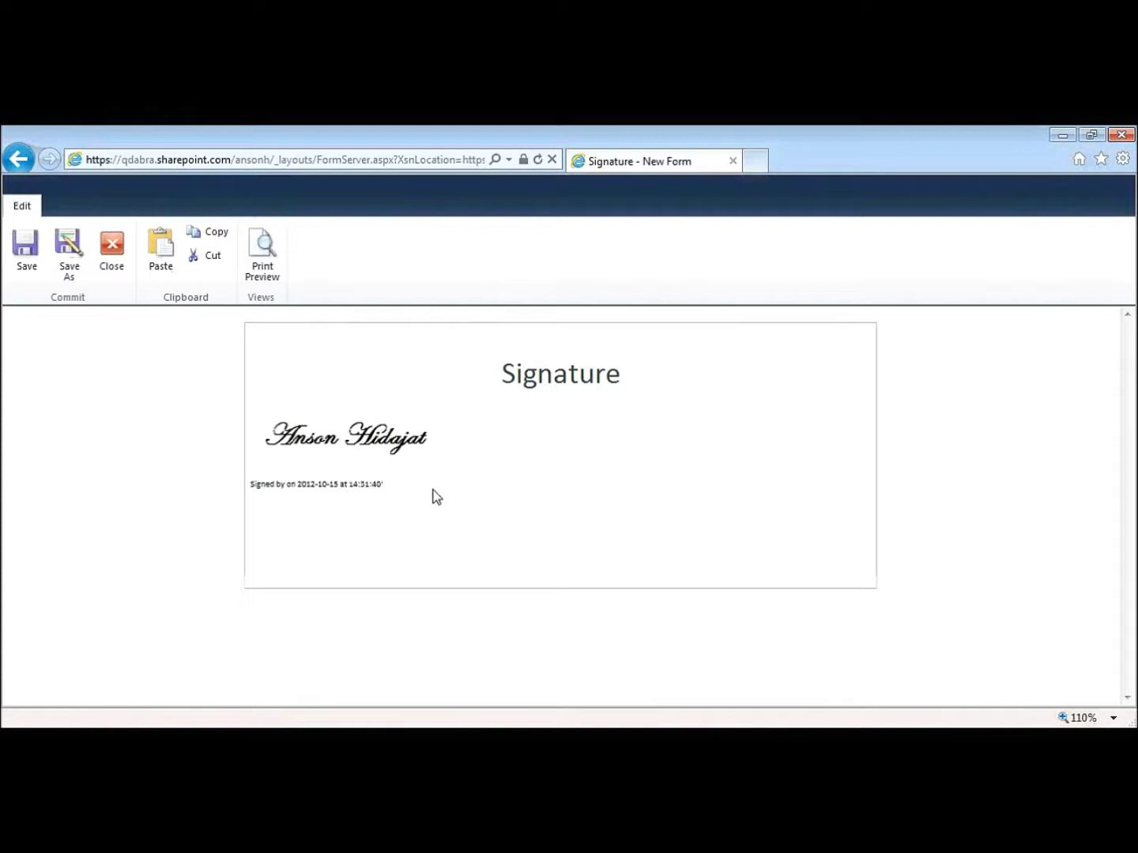
- Close the signed test form without saving its changes
{"action": "left_click", "coordinate": [101, 264]}
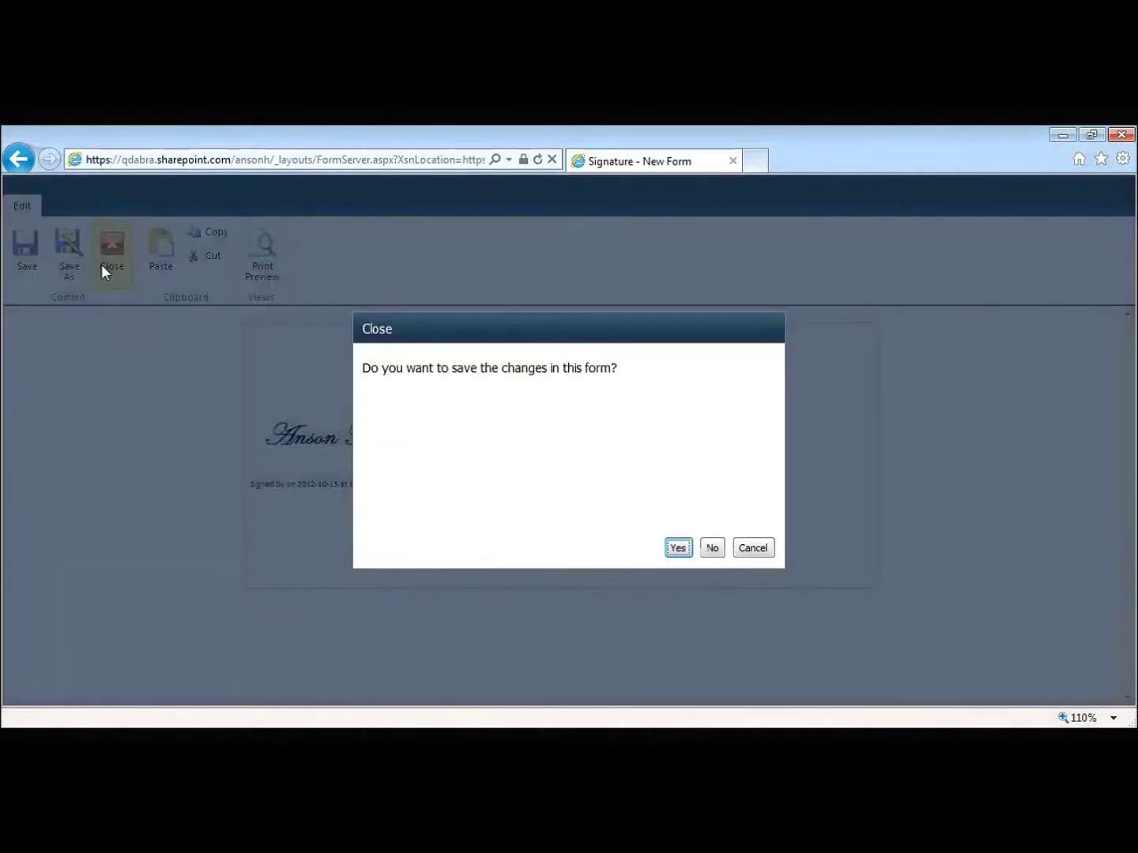
{"action": "left_click", "coordinate": [706, 549]}
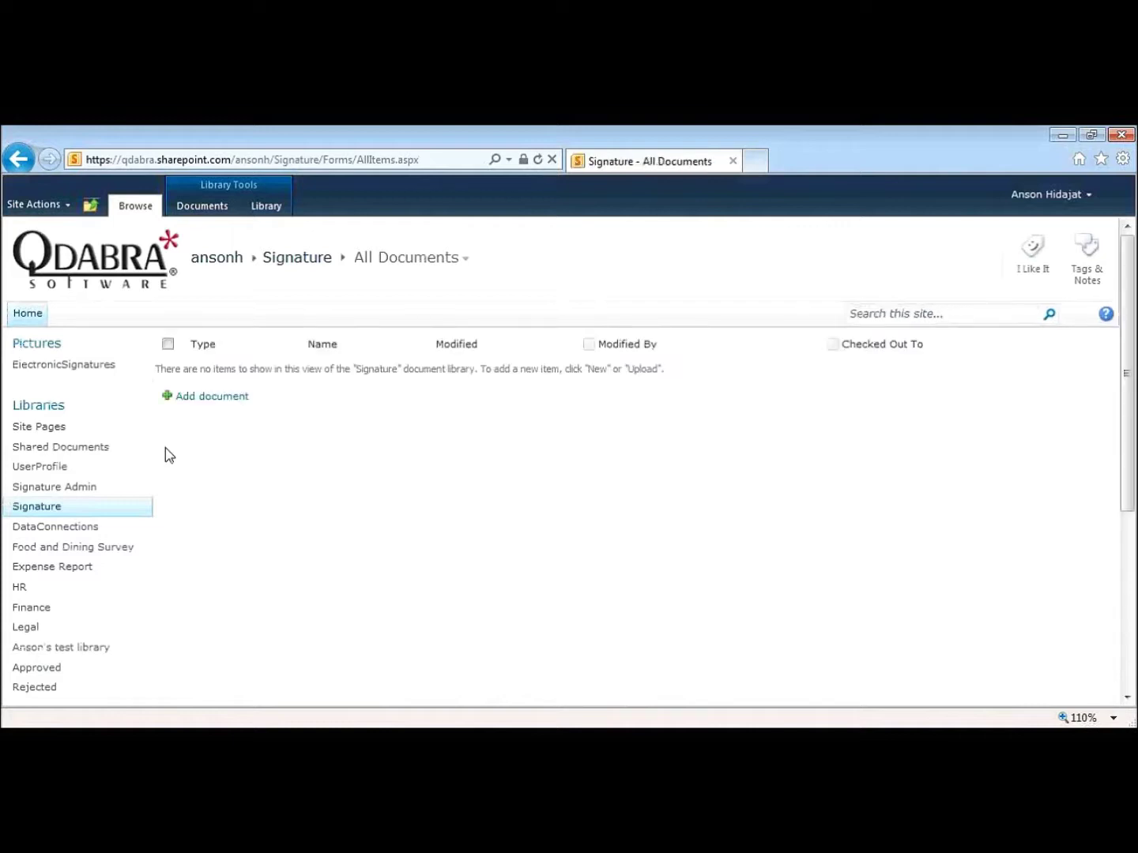
- Open the user's signature record from Signature Admin and enter the current PIN
{"action": "left_click", "coordinate": [93, 490]}
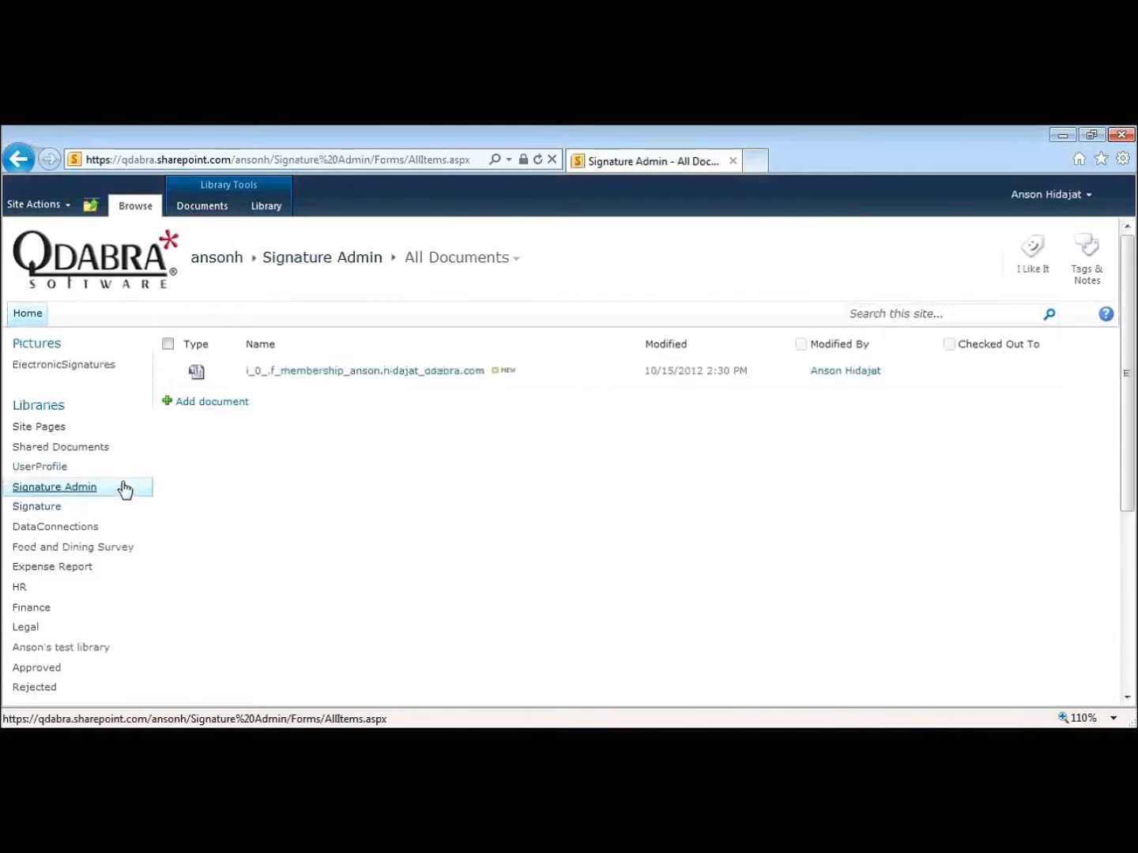
{"action": "left_click", "coordinate": [332, 372]}
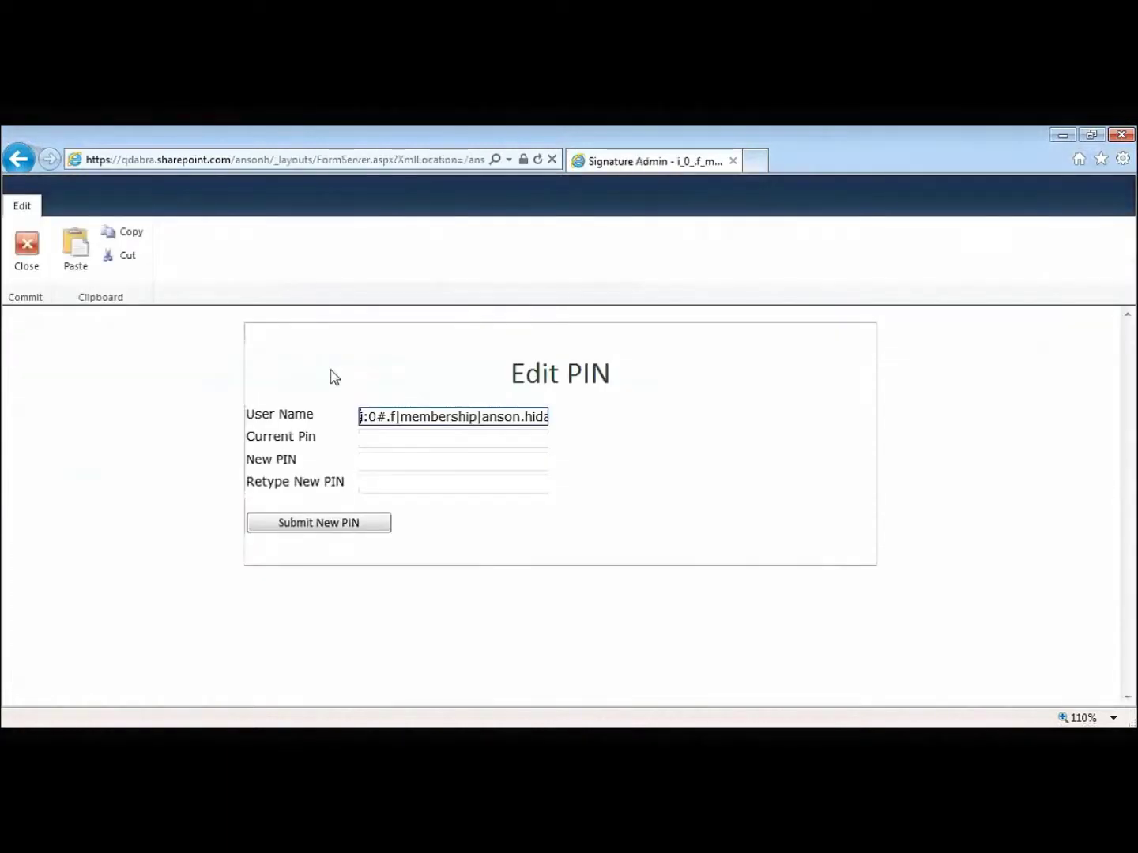
{"action": "left_click", "coordinate": [384, 441]}
{"action": "type", "text": "1234"}
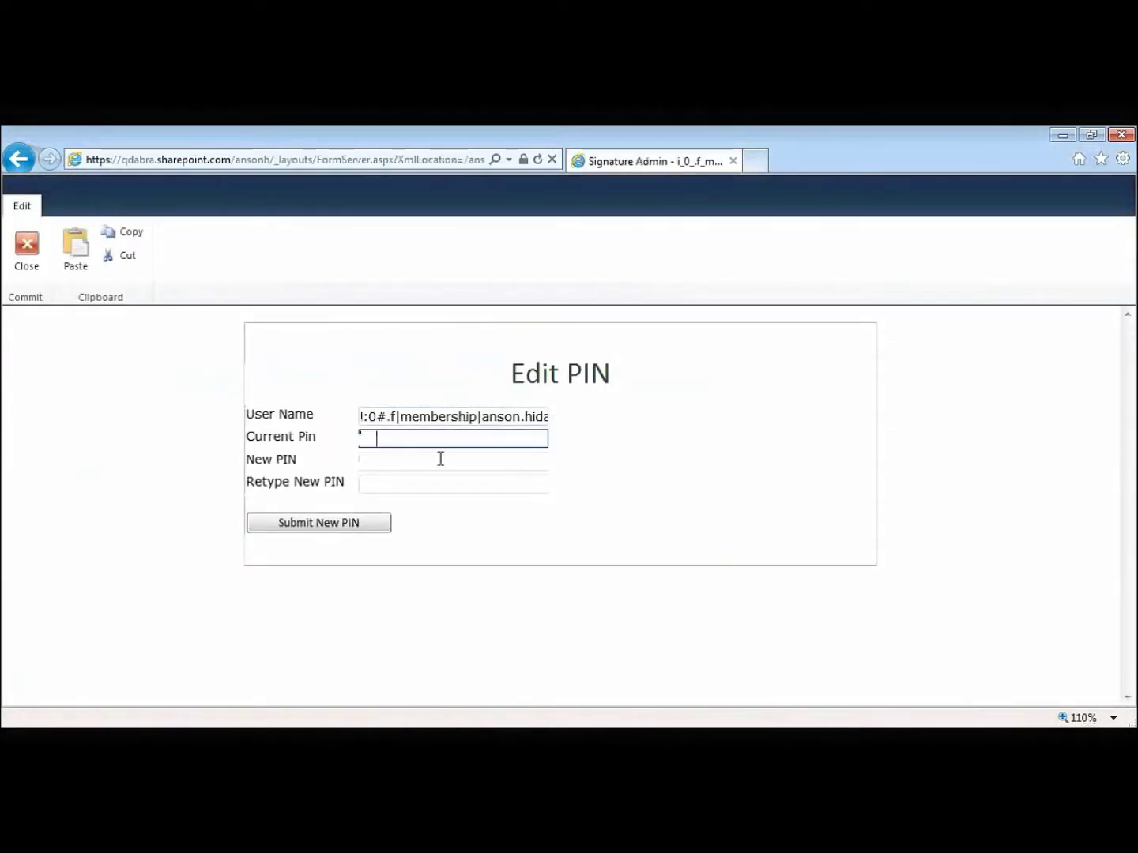
- Enter and retype the new PIN, submit the change, and close the Edit PIN form
{"action": "left_click", "coordinate": [449, 462]}
{"action": "type", "text": "12"}
{"action": "left_click", "coordinate": [444, 479]}
{"action": "type", "text": "123"}
{"action": "left_click", "coordinate": [363, 528]}
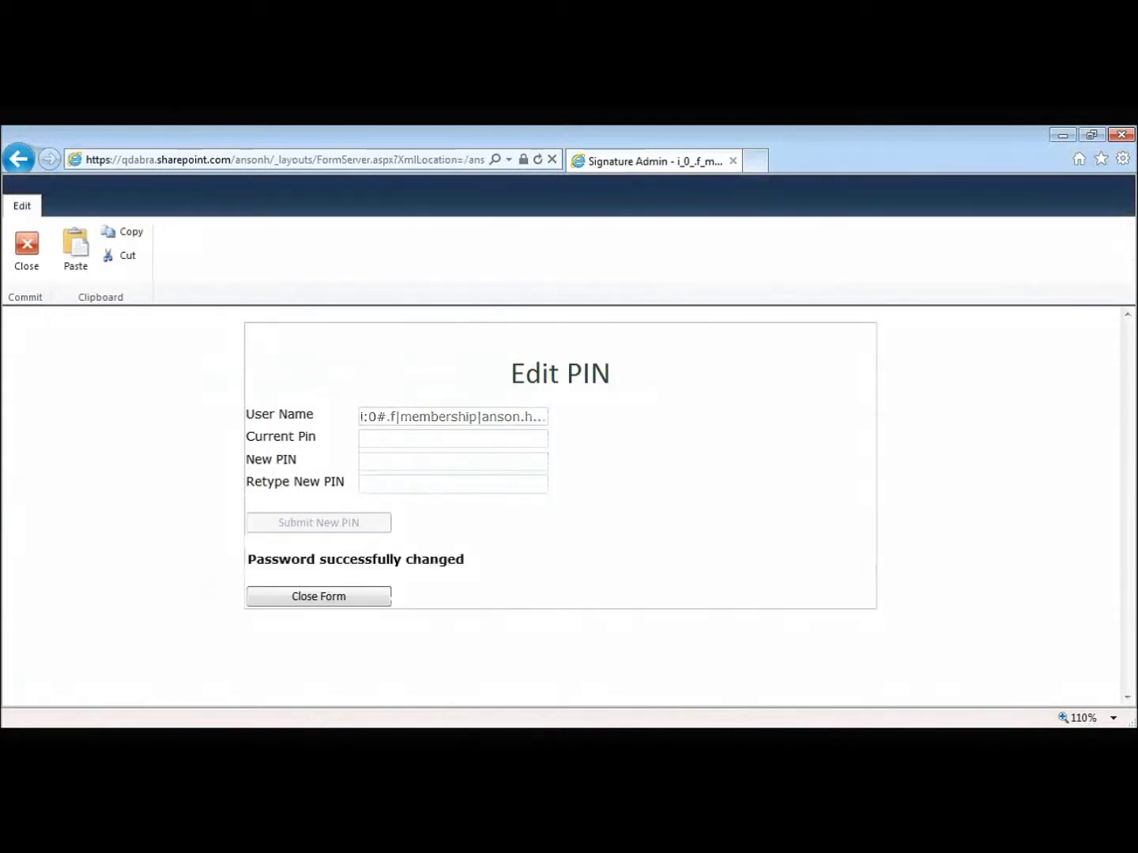
{"action": "left_click", "coordinate": [379, 600]}
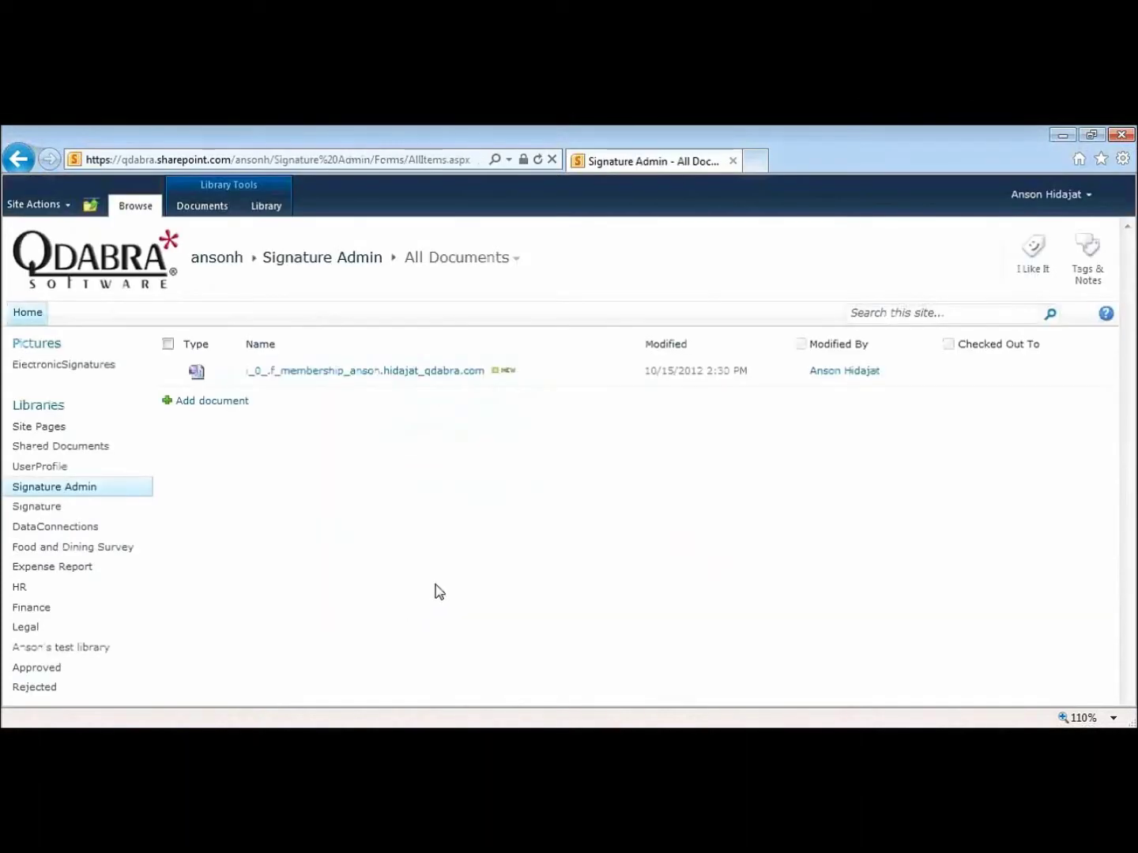
- Open the PIN List from the left navigation to see the updated PIN entry
{"action": "scroll", "coordinate": [128, 599], "scroll_direction": "down", "scroll_amount": 2}
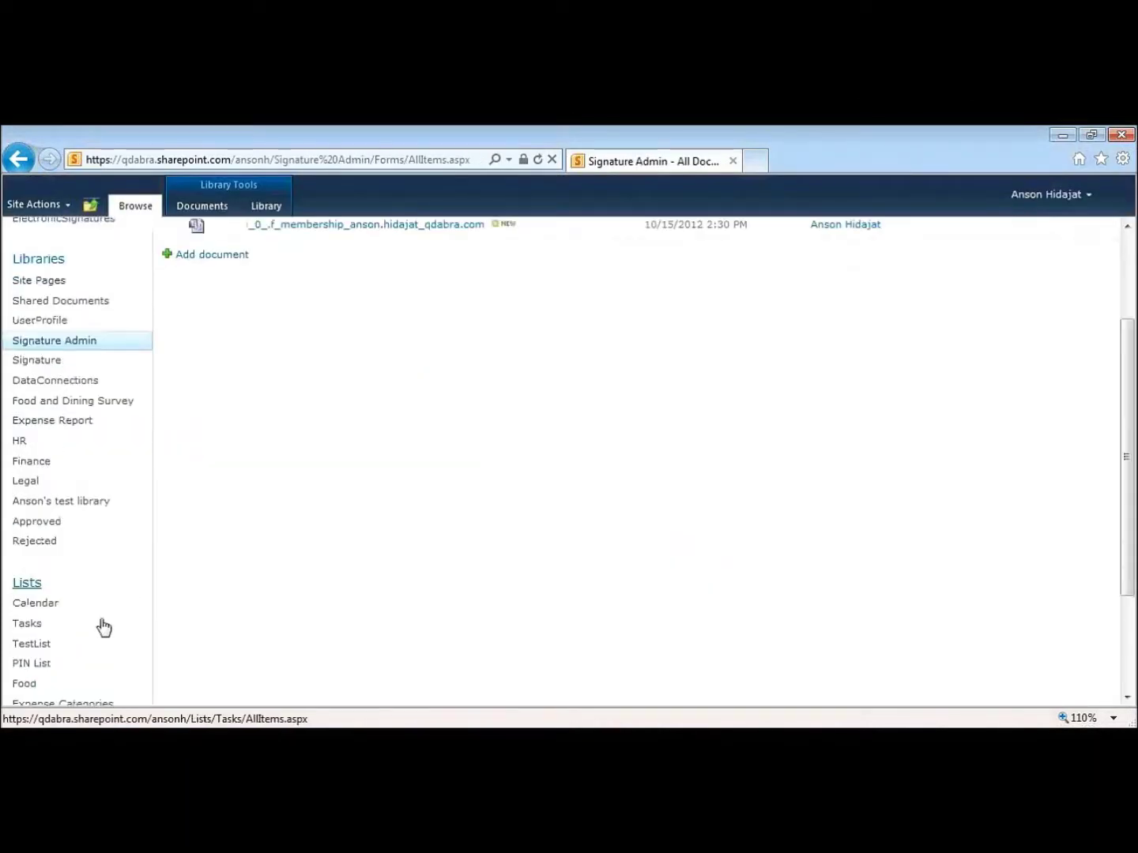
{"action": "left_click", "coordinate": [52, 671]}
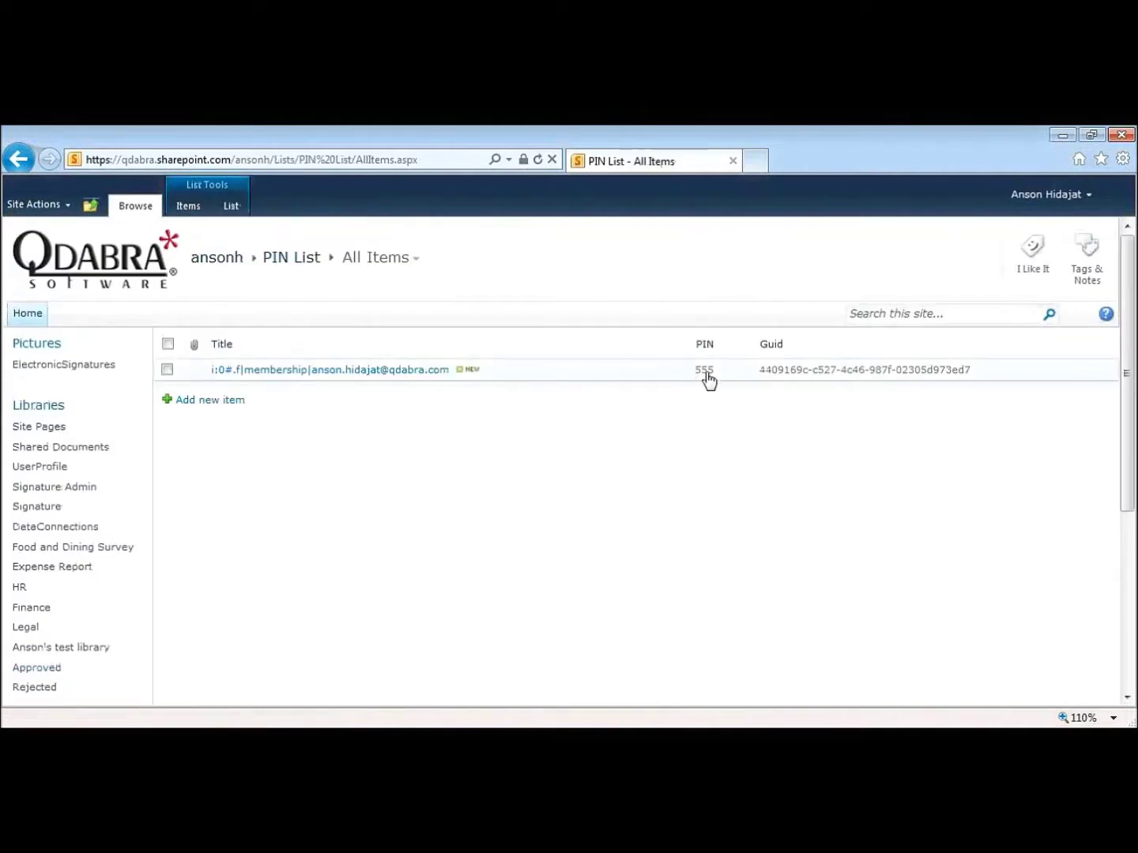